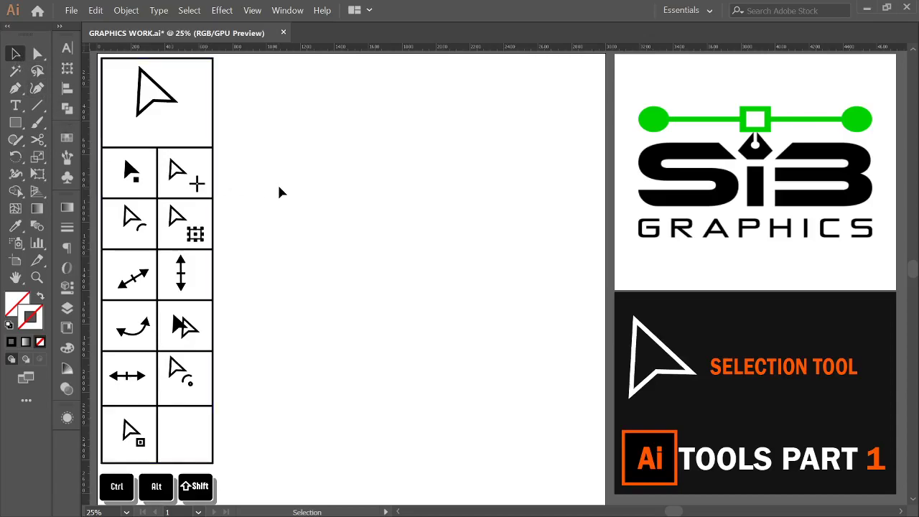
# - Draw a large near-square rectangle on the upper blank artboard and fill it with the green sampled from the logo
pyautogui.click(17, 229)
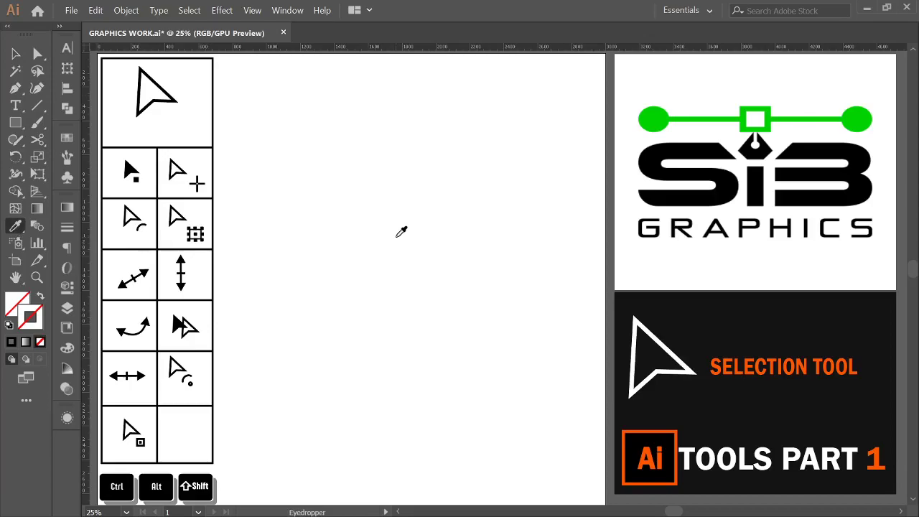
pyautogui.press('v')
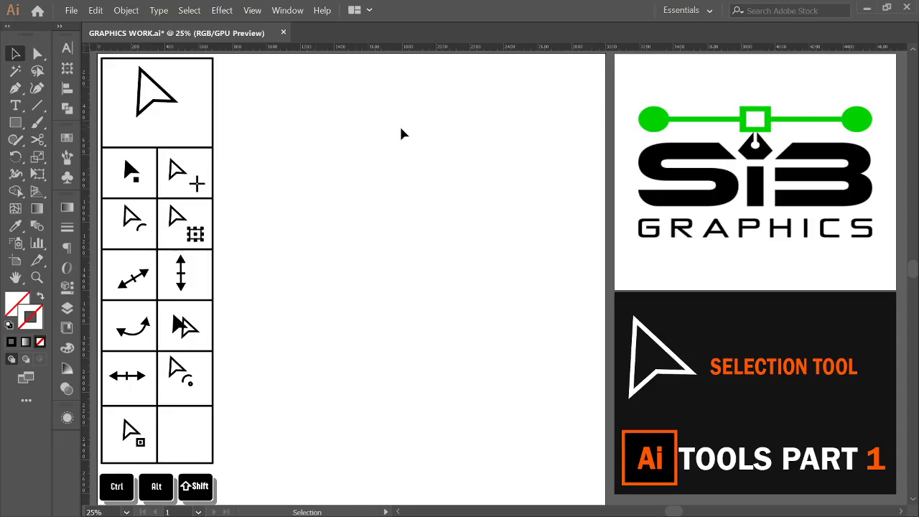
pyautogui.click(15, 124)
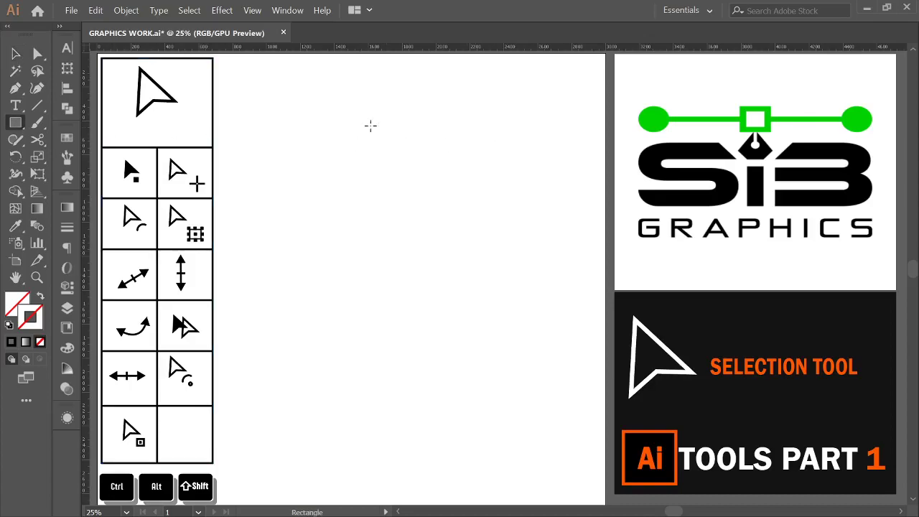
pyautogui.moveTo(293, 105); pyautogui.dragTo(495, 300)
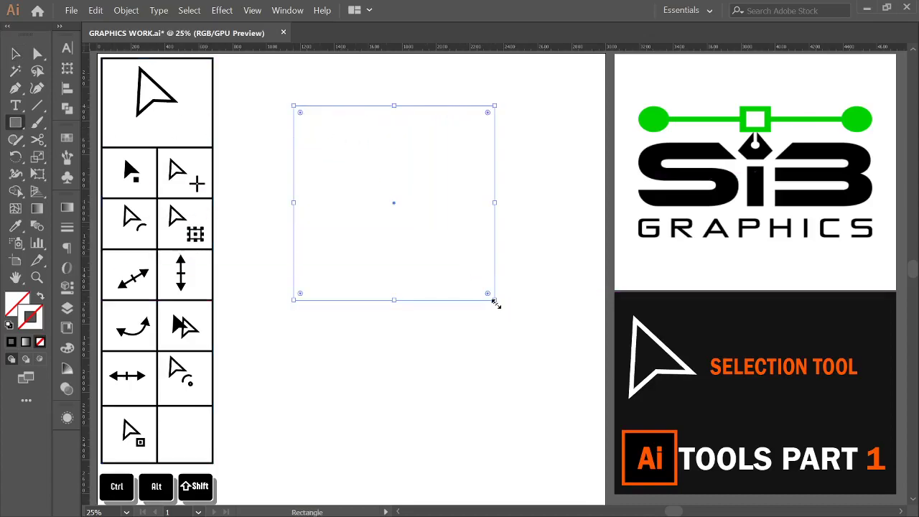
pyautogui.click(15, 225)
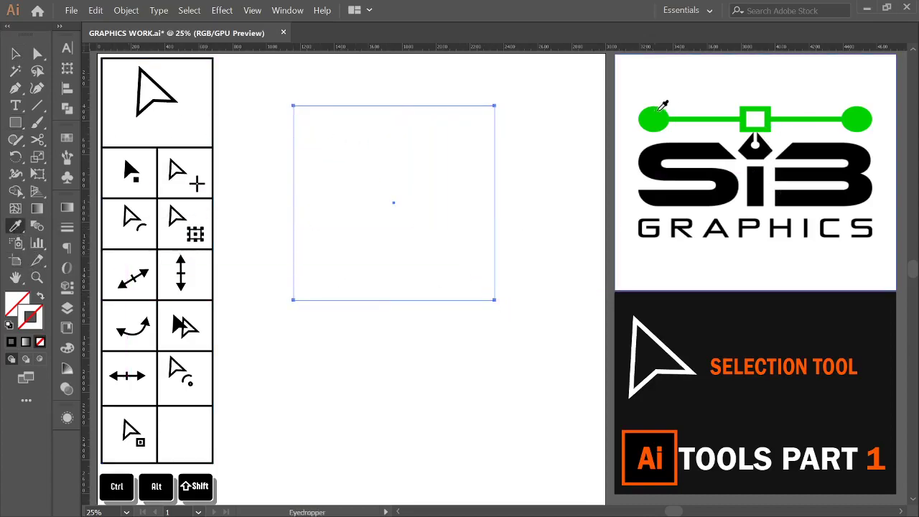
pyautogui.click(662, 110)
pyautogui.click(15, 53)
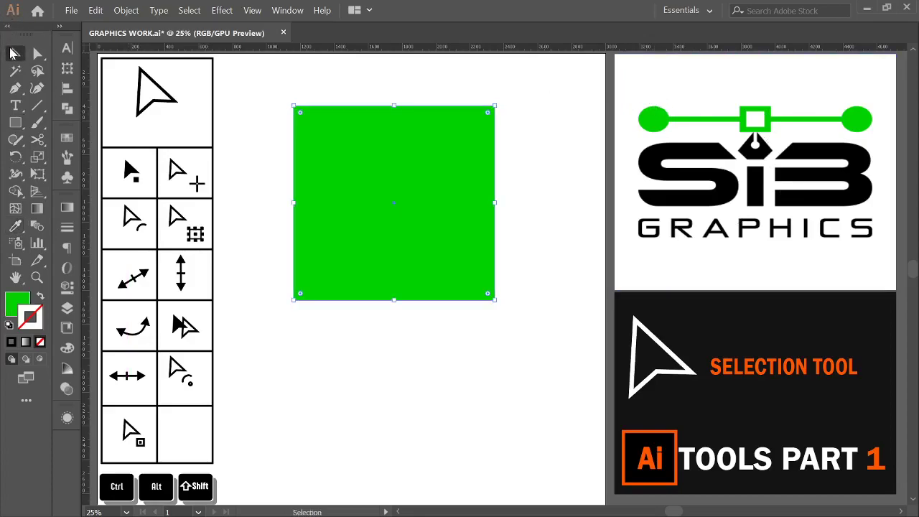
# - Widen the green rectangle slightly by pulling its right side outward, and leave it deselected
pyautogui.click(483, 63)
pyautogui.click(352, 211)
pyautogui.click(531, 163)
pyautogui.click(404, 167)
pyautogui.moveTo(495, 203)
pyautogui.mouseDown()
pyautogui.moveTo(411, 204)
pyautogui.moveTo(555, 207)
pyautogui.moveTo(510, 208)
pyautogui.mouseUp()
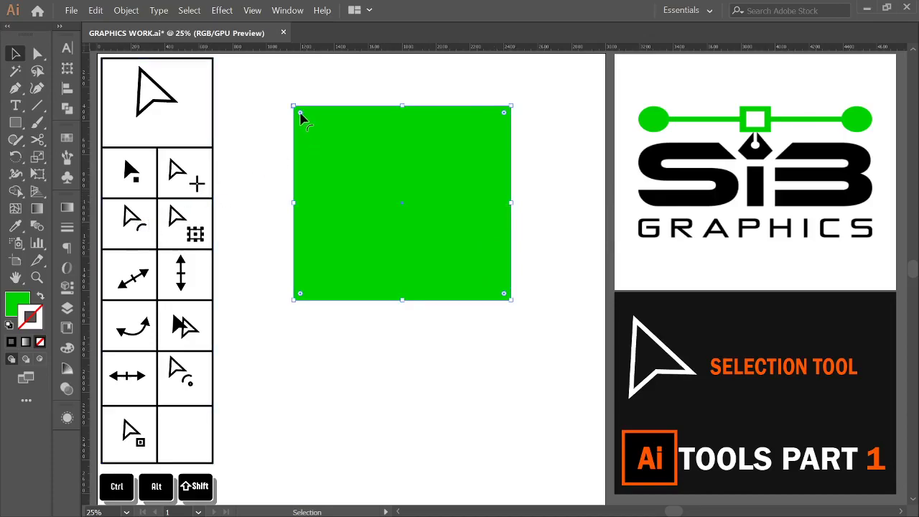
pyautogui.moveTo(302, 119)
pyautogui.mouseDown()
pyautogui.moveTo(376, 208)
pyautogui.moveTo(293, 102)
pyautogui.mouseUp()
pyautogui.click(551, 200)
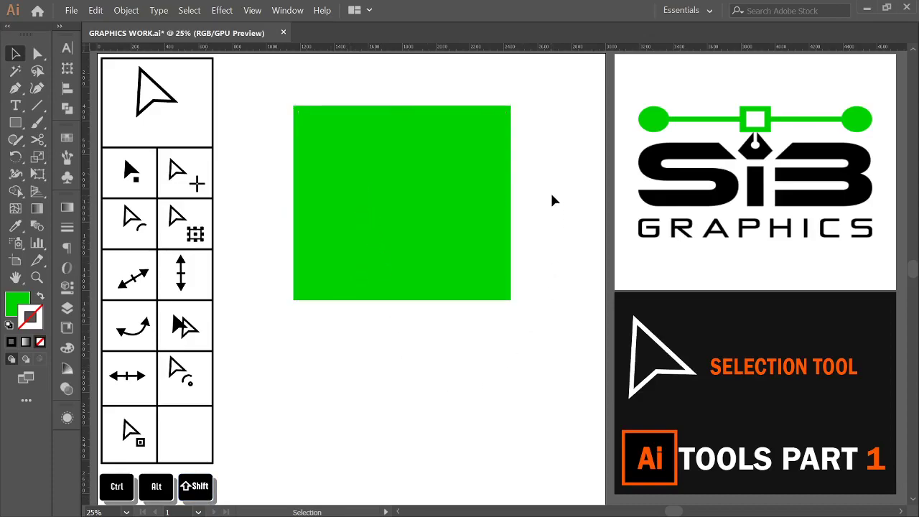
# - Duplicate the green rectangle below the original and delete the copy
pyautogui.click(427, 188)
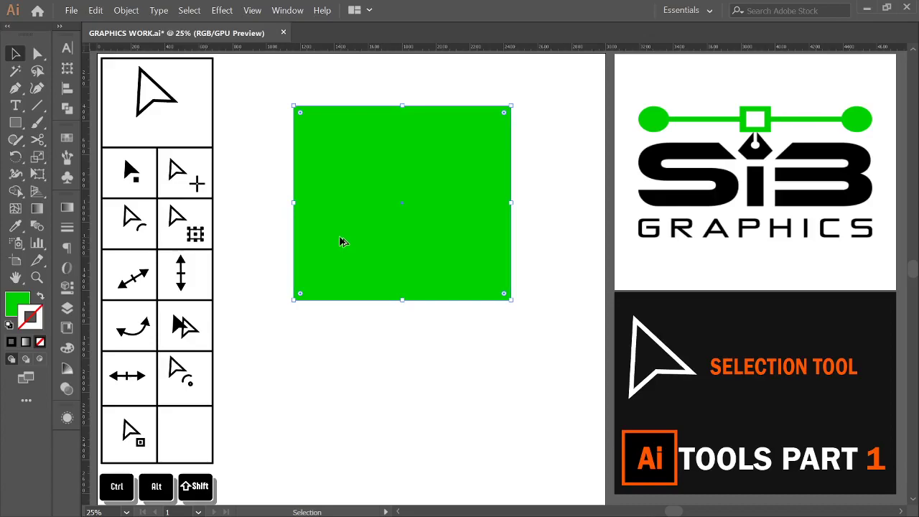
pyautogui.moveTo(341, 241); pyautogui.dragTo(395, 453)
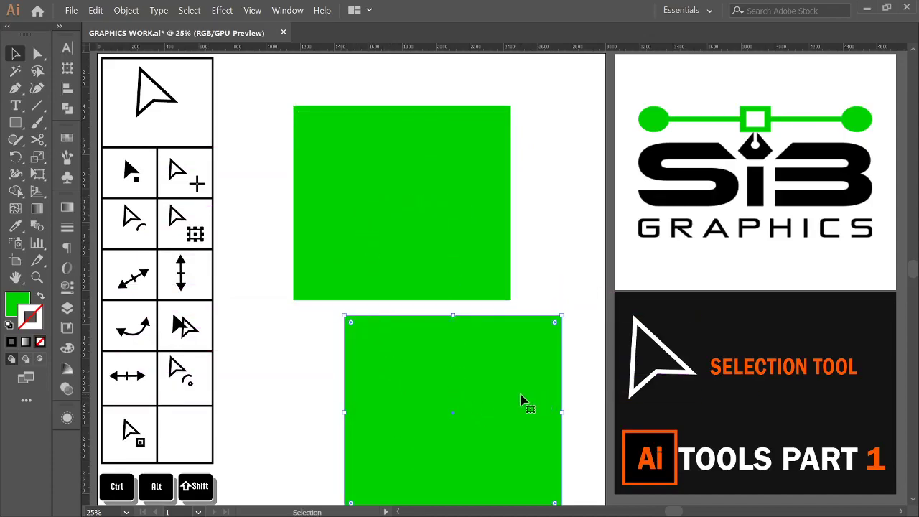
pyautogui.press('Delete')
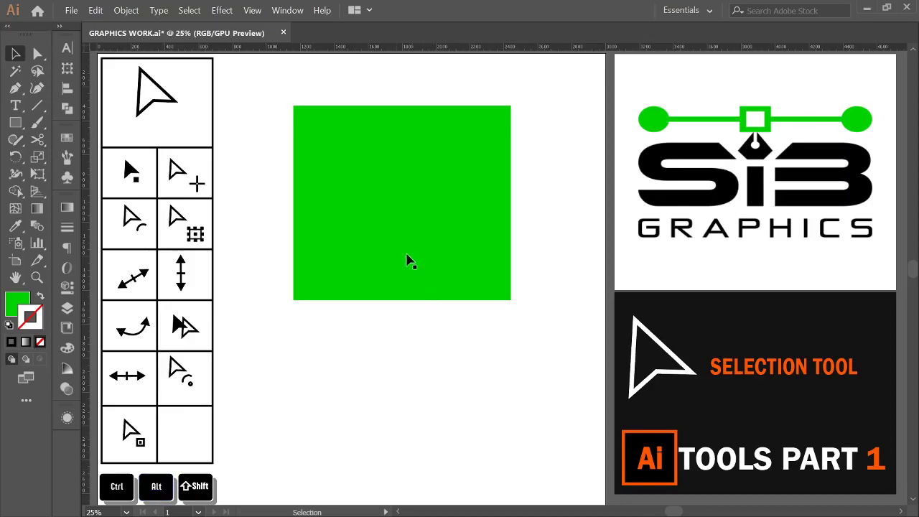
# - Reposition the green rectangle slightly up and left on the artboard and shrink it to a square less than half as wide
pyautogui.click(385, 239)
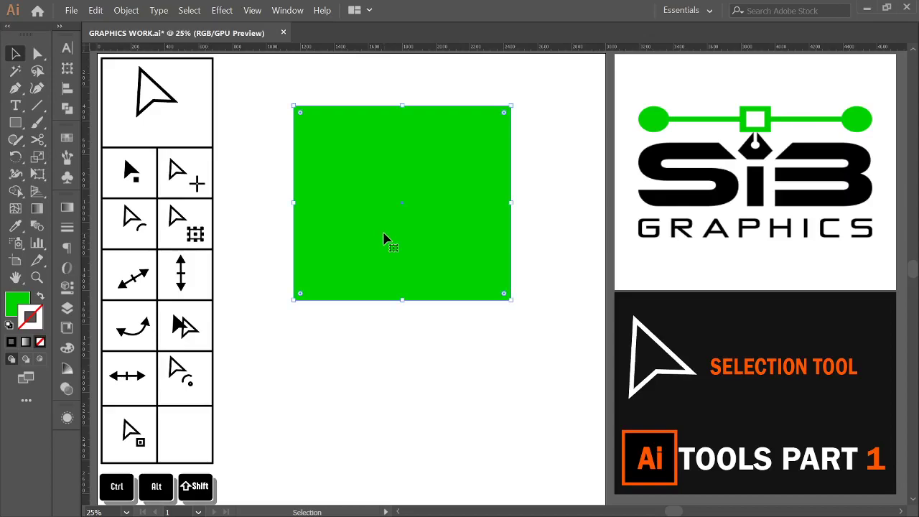
pyautogui.moveTo(384, 239); pyautogui.dragTo(394, 446)
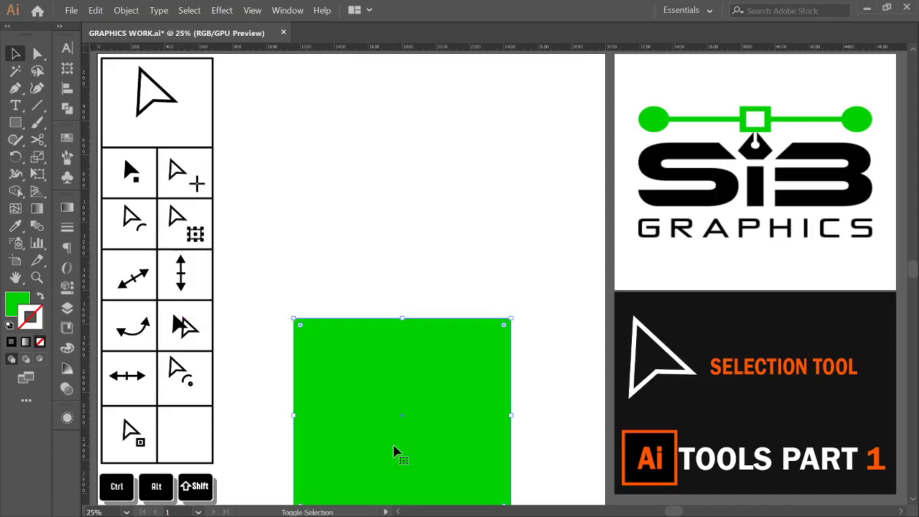
pyautogui.moveTo(398, 371); pyautogui.dragTo(378, 146)
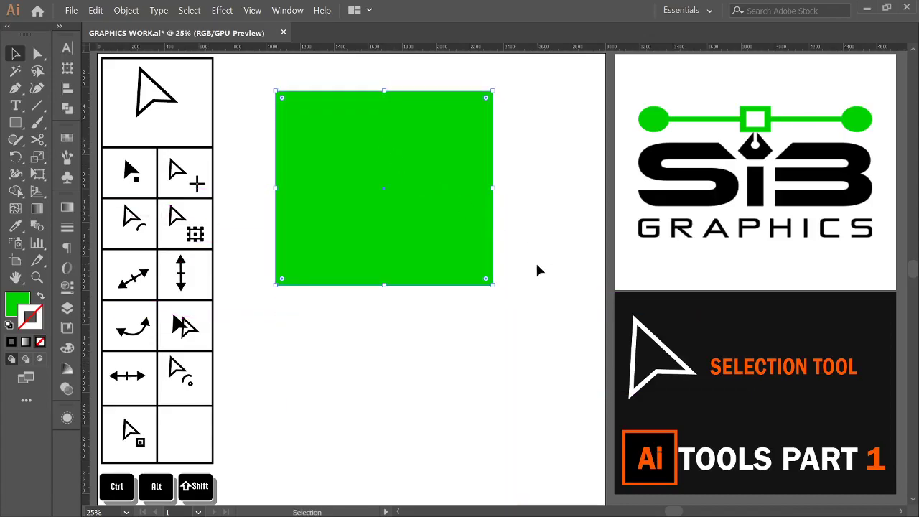
pyautogui.moveTo(493, 286); pyautogui.dragTo(373, 188)
pyautogui.click(487, 287)
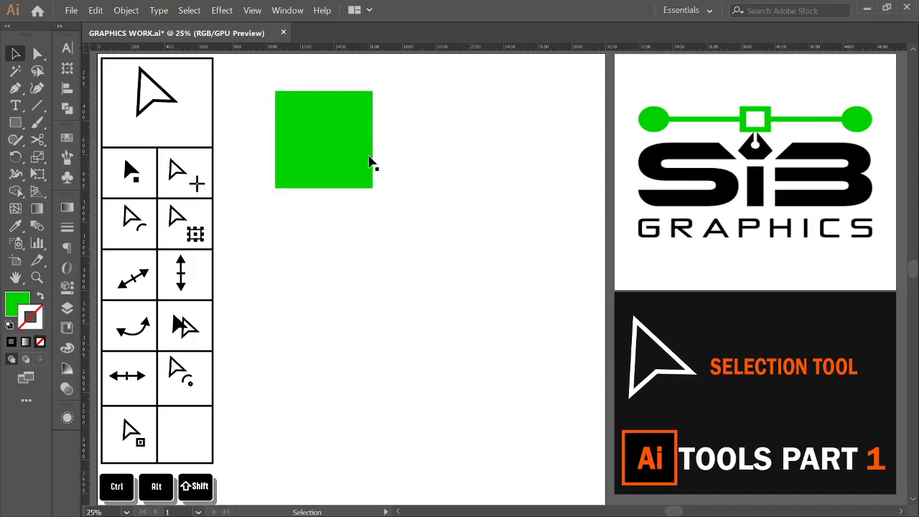
# - Duplicate the green square four times: one level to its right, two in a row beneath, and one below the central copy
pyautogui.moveTo(362, 157); pyautogui.dragTo(540, 148)
pyautogui.click(566, 265)
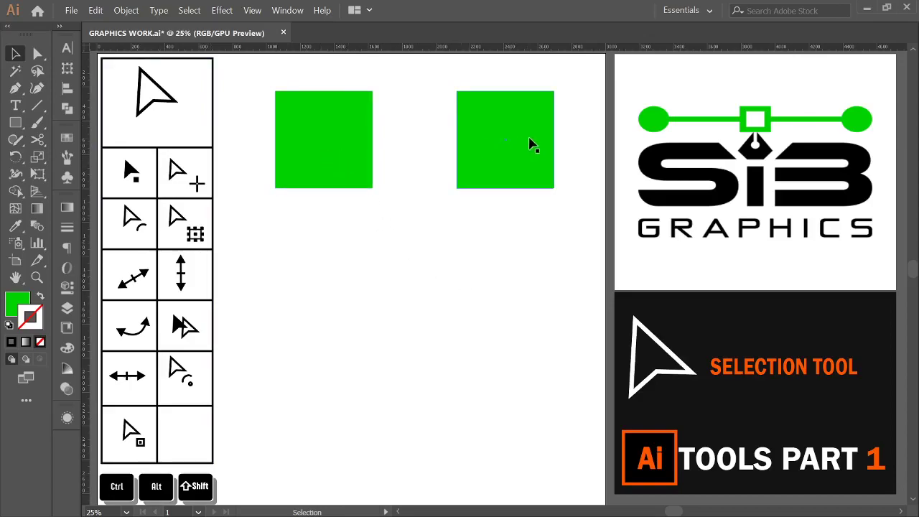
pyautogui.moveTo(519, 245); pyautogui.dragTo(291, 111)
pyautogui.click(522, 273)
pyautogui.click(498, 171)
pyautogui.moveTo(497, 171); pyautogui.dragTo(328, 310)
pyautogui.moveTo(477, 297); pyautogui.dragTo(477, 430)
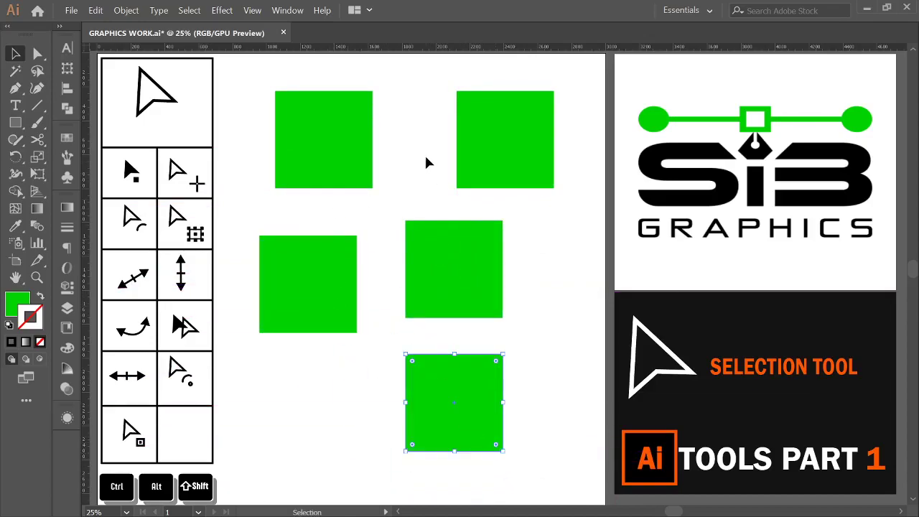
# - Move the lower-left green square up and right so it sits closer to the central square
pyautogui.moveTo(352, 253); pyautogui.dragTo(384, 235)
pyautogui.moveTo(419, 155); pyautogui.dragTo(371, 230)
pyautogui.click(403, 184)
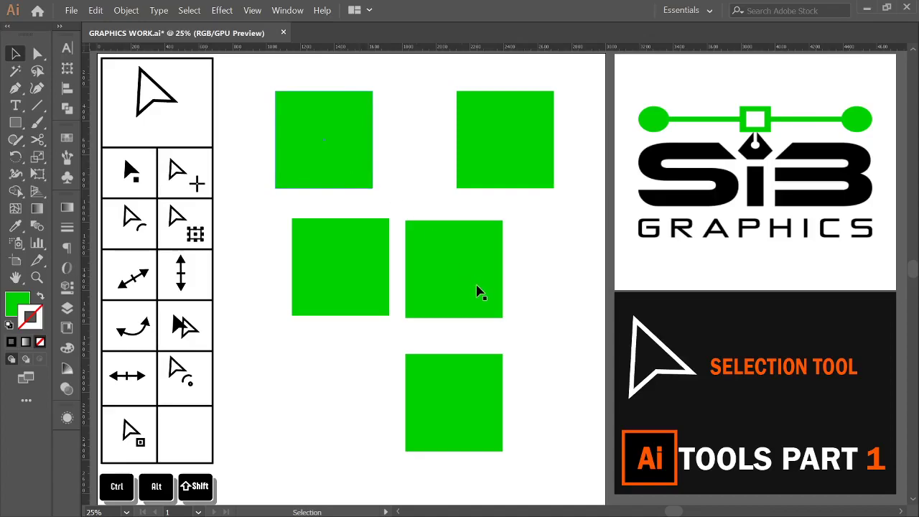
# - Recolor the upper-left square orange and the central square red
pyautogui.click(365, 159)
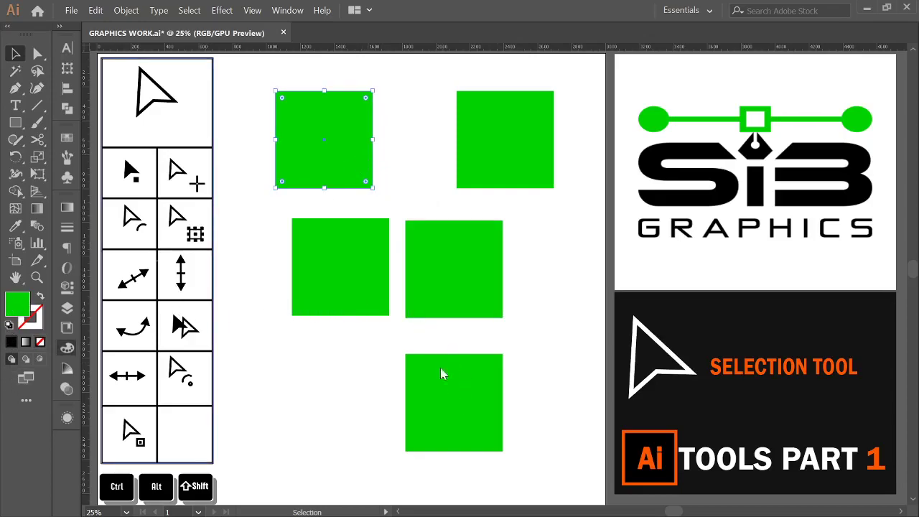
pyautogui.click(430, 170)
pyautogui.click(451, 258)
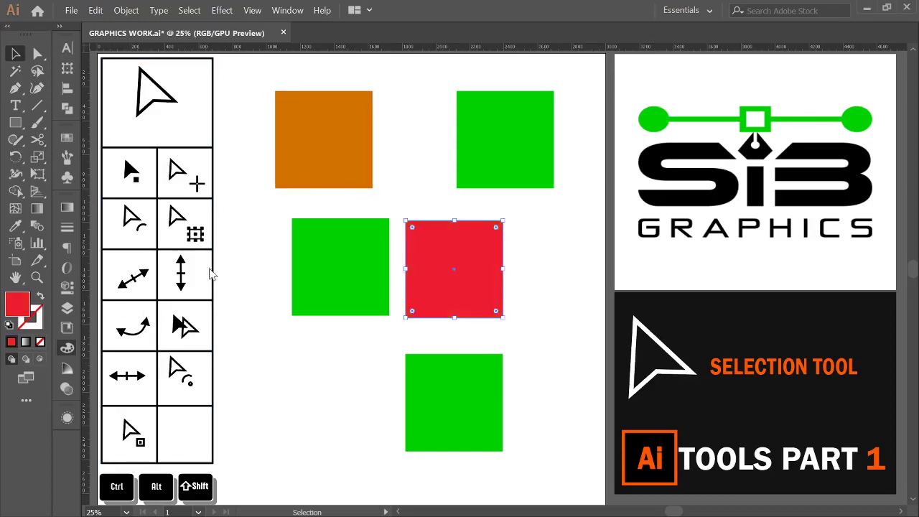
pyautogui.click(556, 284)
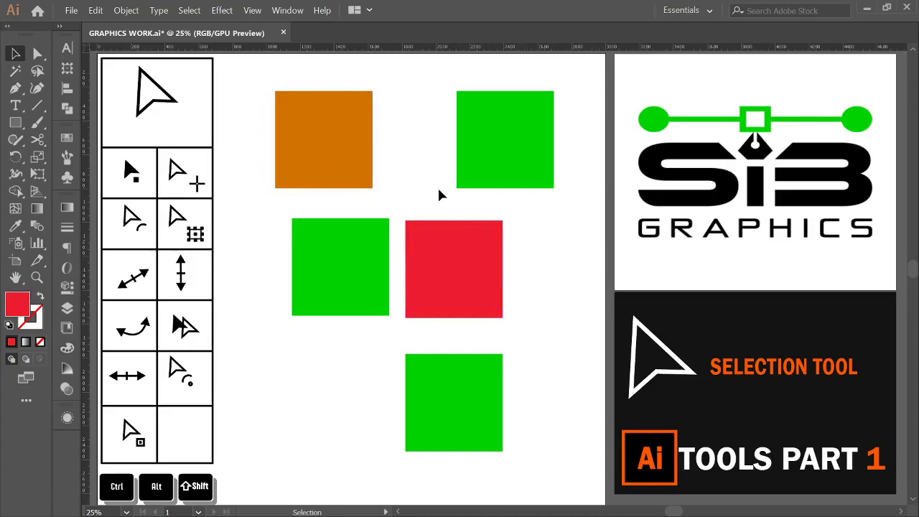
# - Select the orange, red and middle-left green squares together, and clear the selection
pyautogui.click(304, 151)
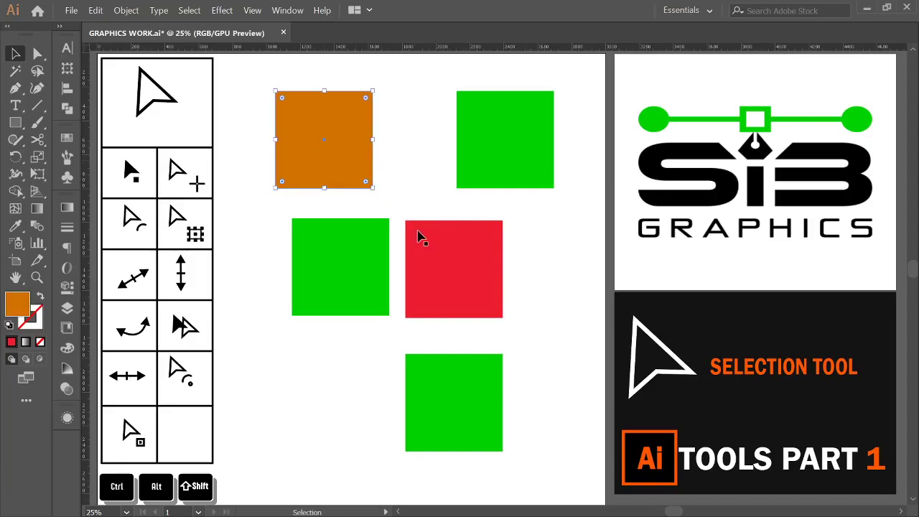
pyautogui.click(431, 255)
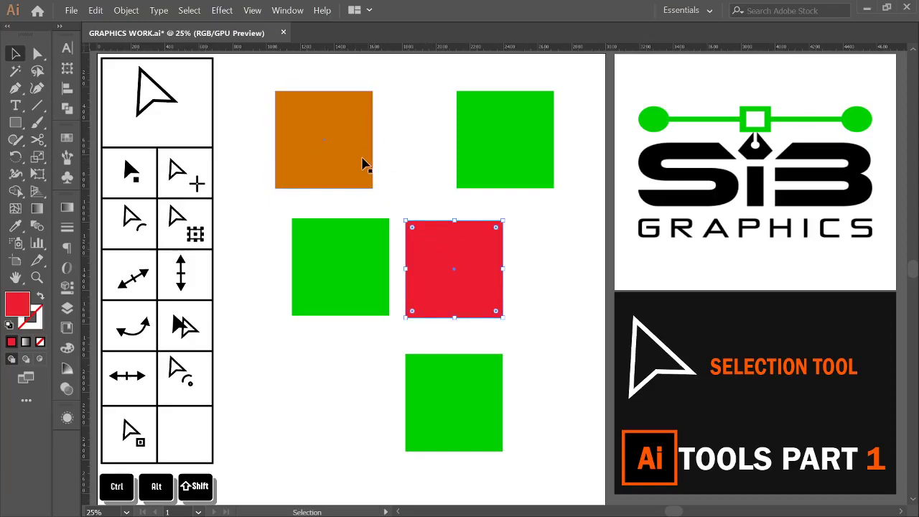
pyautogui.click(410, 175)
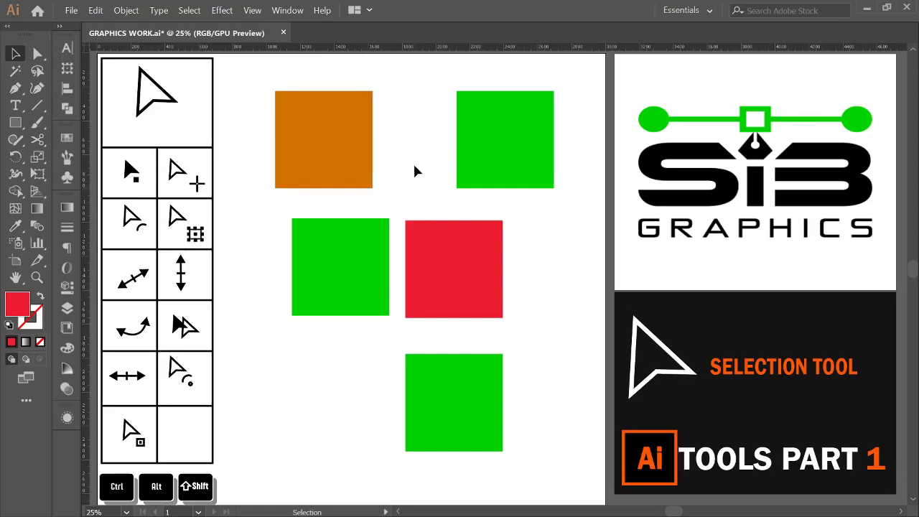
pyautogui.click(357, 265)
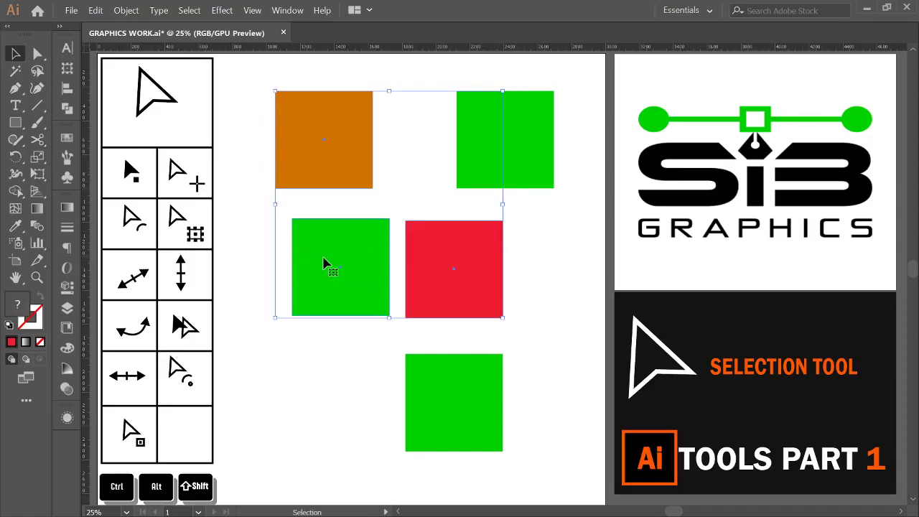
pyautogui.click(400, 185)
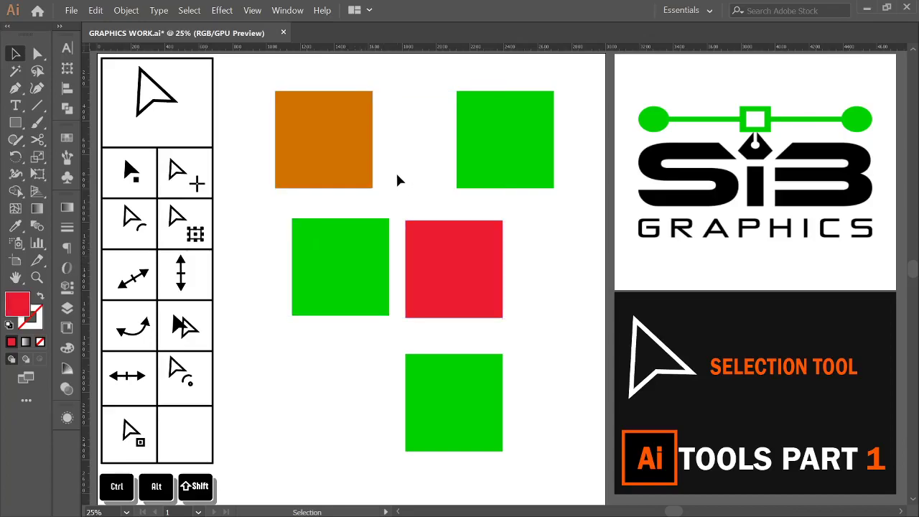
# - Move the orange and red squares together to the right and slightly down, and deselect them
pyautogui.click(338, 152)
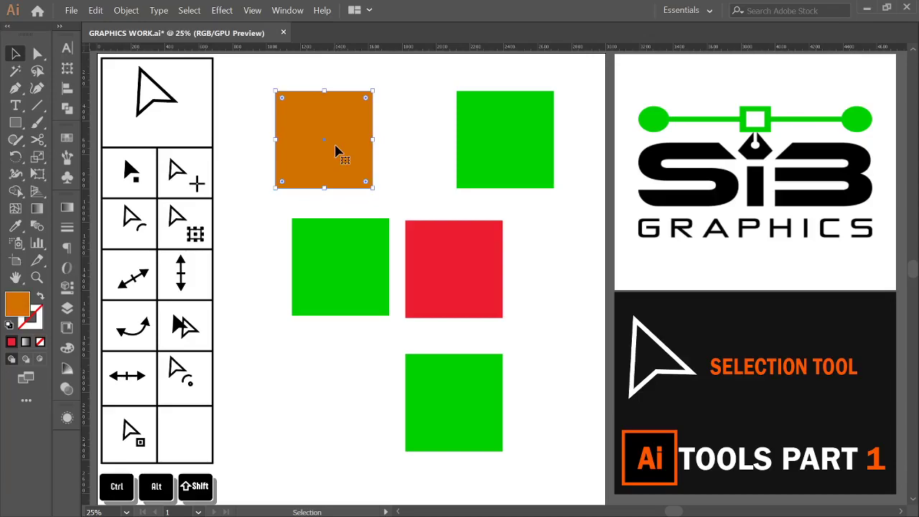
pyautogui.keyDown('shift'); pyautogui.click(461, 265); pyautogui.keyUp('shift')
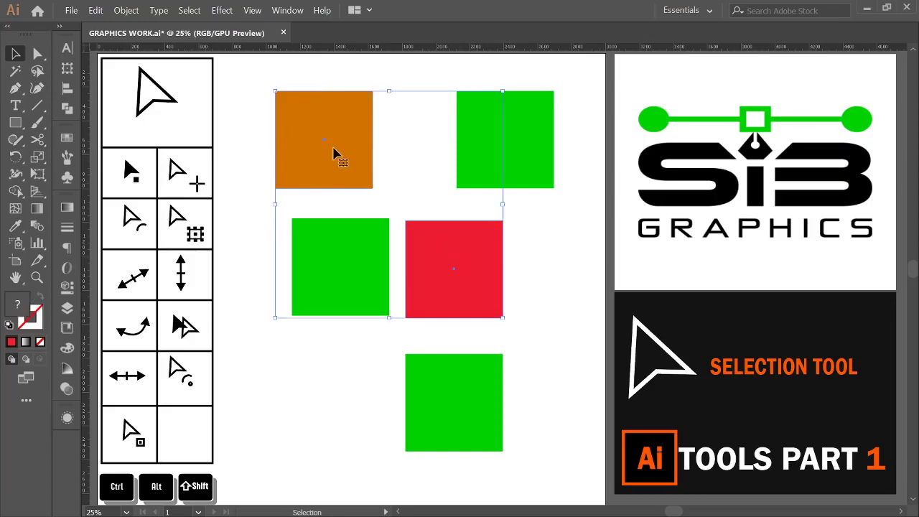
pyautogui.moveTo(491, 267); pyautogui.dragTo(558, 283)
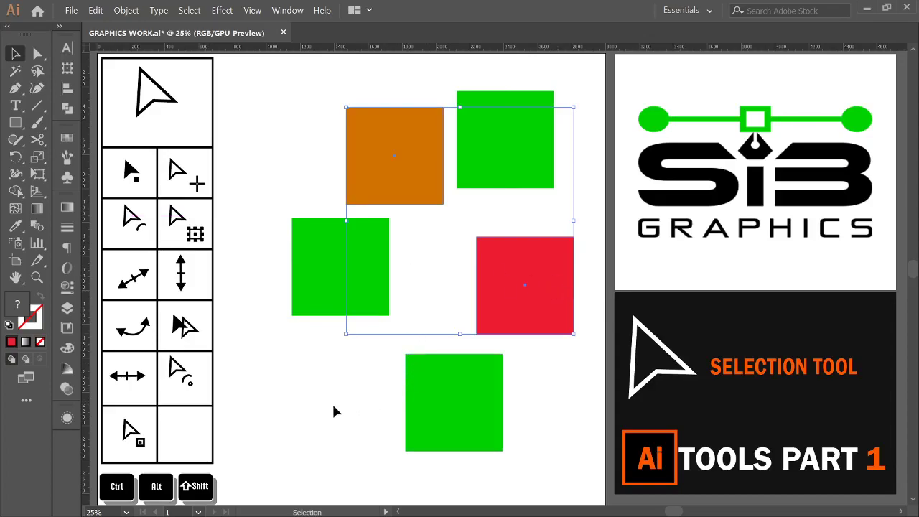
pyautogui.press('alt')
pyautogui.click(324, 424)
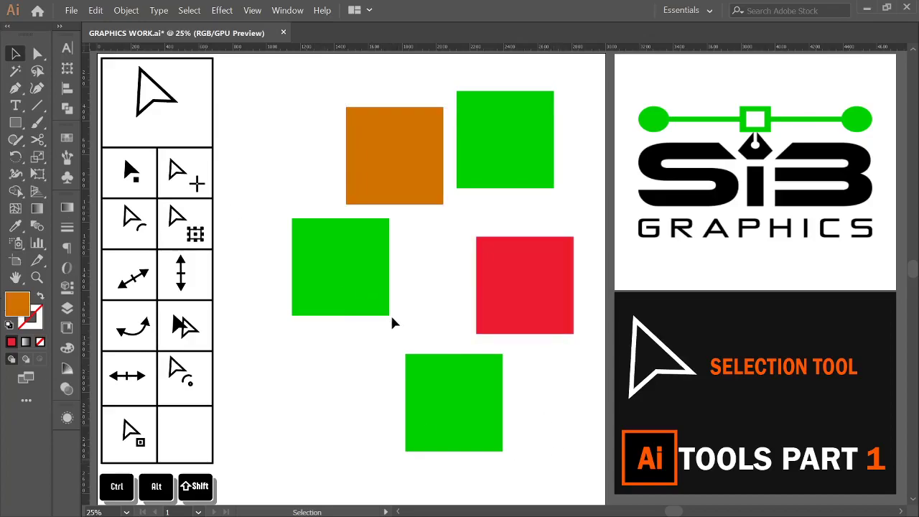
# - Duplicate the bottom green square horizontally to its left, keeping the copy level with the original
pyautogui.click(434, 402)
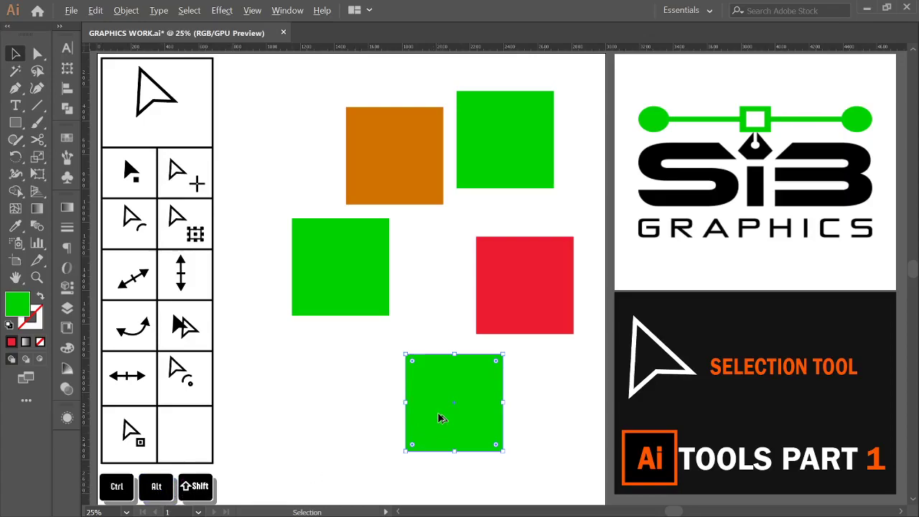
pyautogui.moveTo(436, 419); pyautogui.dragTo(319, 424)
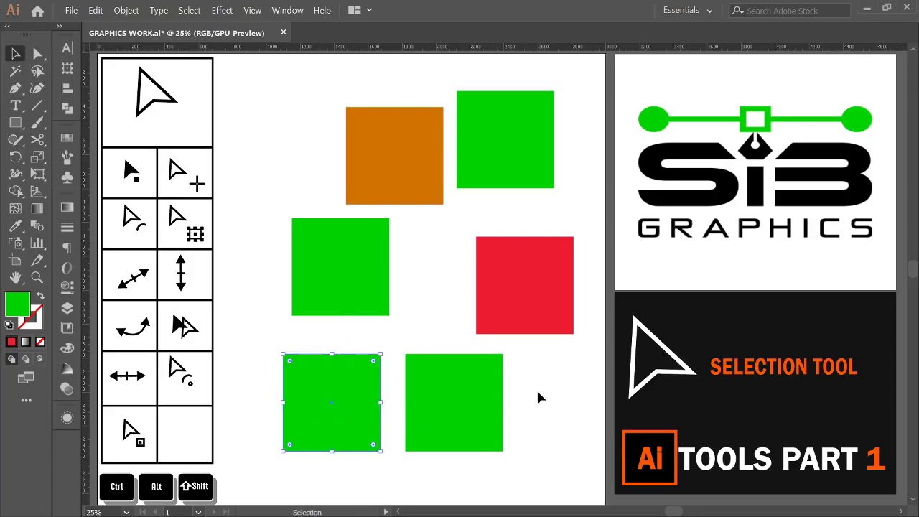
pyautogui.click(422, 247)
# - Try rounding the corners of the middle-left green square, undo the change and clear the selection
pyautogui.click(316, 251)
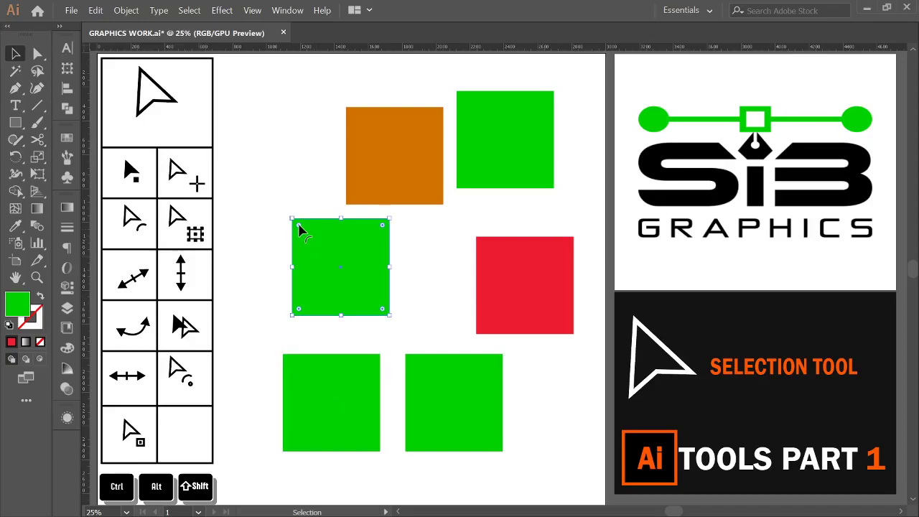
pyautogui.moveTo(300, 229); pyautogui.dragTo(275, 218)
pyautogui.click(275, 217)
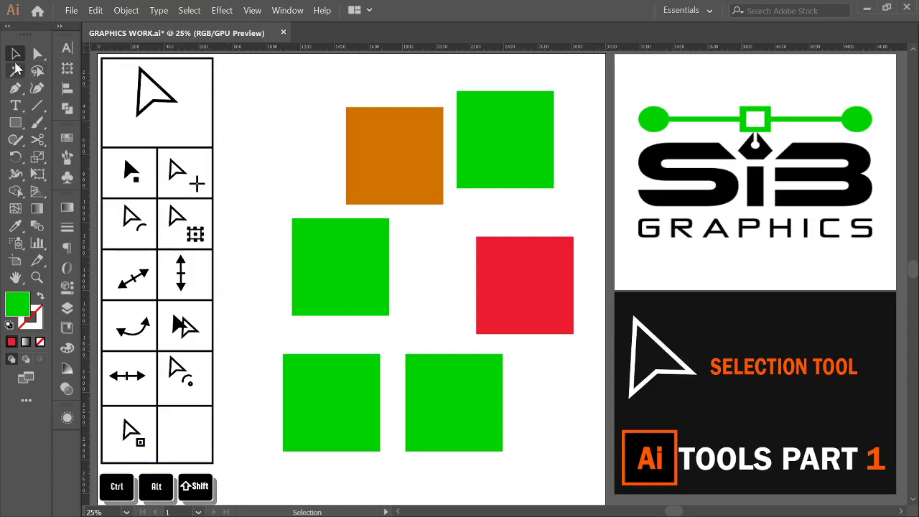
pyautogui.click(363, 252)
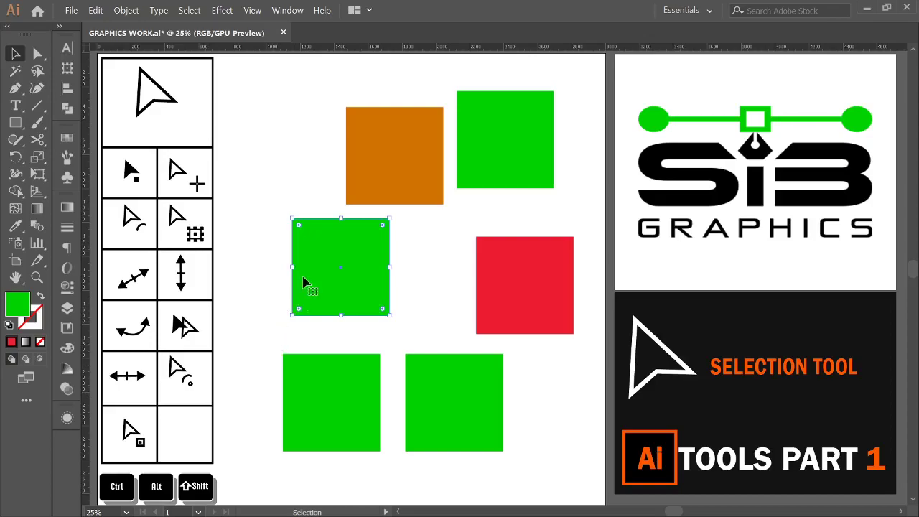
pyautogui.press('ctrl')
pyautogui.moveTo(300, 228); pyautogui.dragTo(311, 243)
pyautogui.hotkey('ctrl', 'z')
pyautogui.click(455, 243)
# - Round only the upper-left corner of the middle-left green square to the maximum, making a quarter-circle shape
pyautogui.click(324, 226)
pyautogui.moveTo(300, 228); pyautogui.dragTo(392, 324)
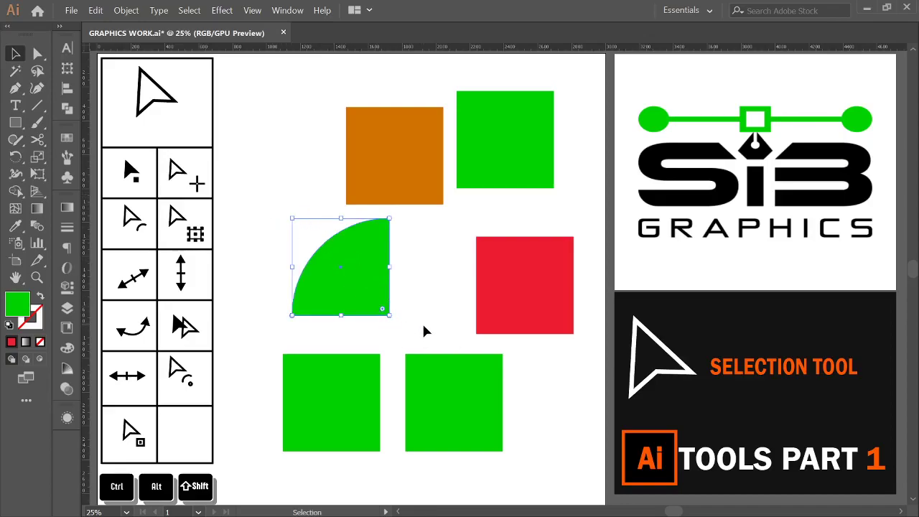
# - Try rounding all four corners of the orange square together, deselect it and undo the rounding
pyautogui.click(348, 125)
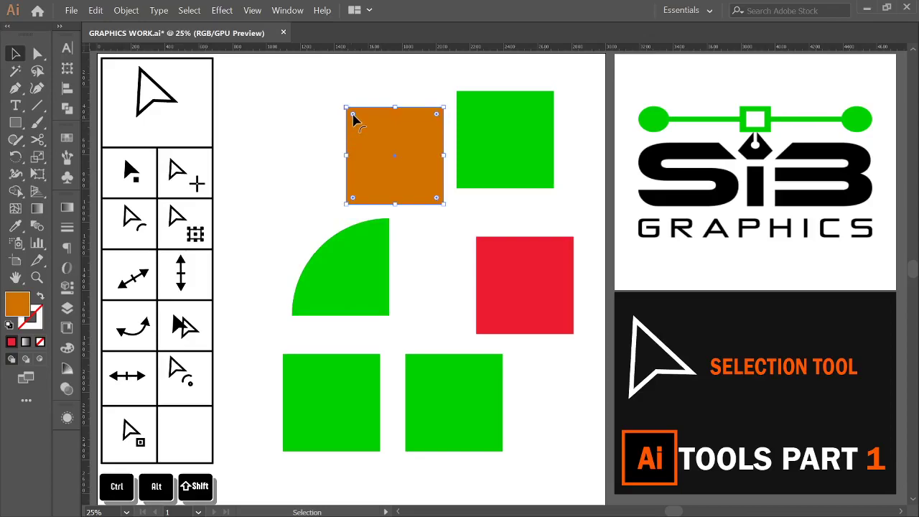
pyautogui.press('ctrl')
pyautogui.moveTo(353, 120); pyautogui.dragTo(375, 134)
pyautogui.press('ctrl')
pyautogui.click(316, 101)
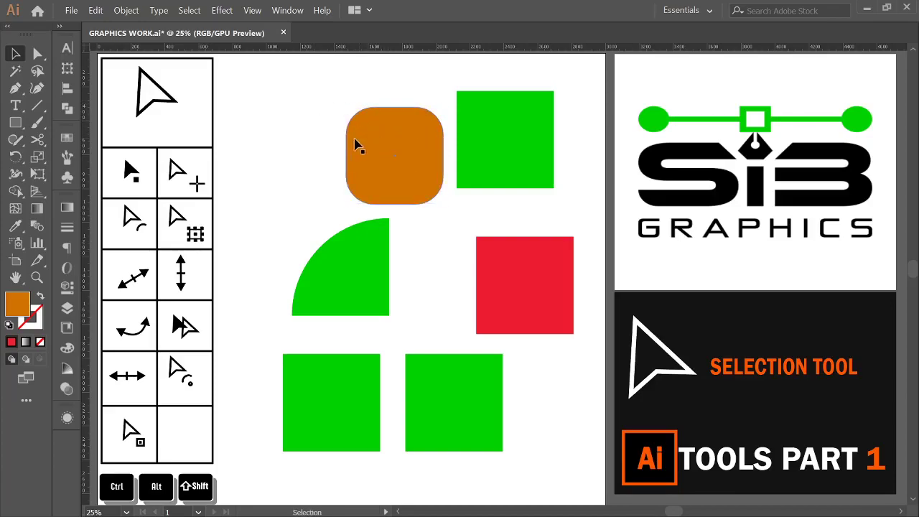
pyautogui.hotkey('ctrl', 'z')
# - Round only the orange square's upper-left corner to a radius of about half its width, and deselect it
pyautogui.click(354, 117)
pyautogui.press('ctrl')
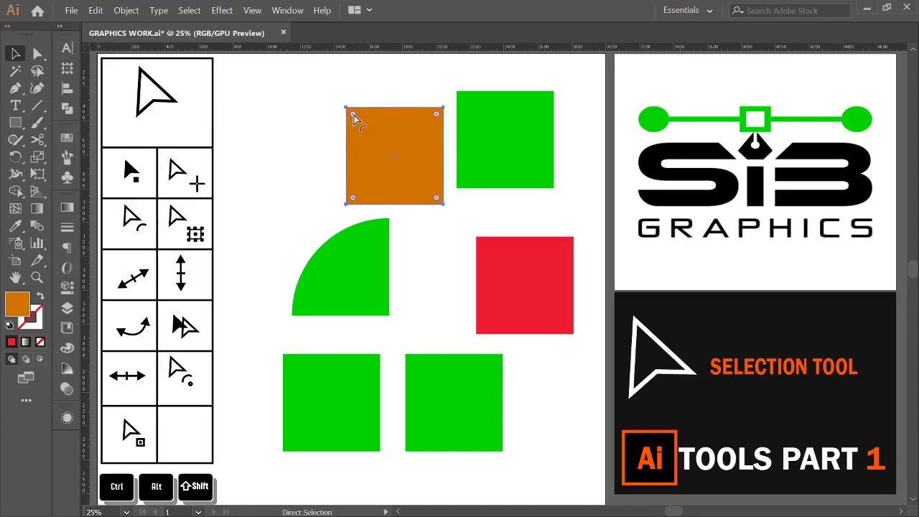
pyautogui.moveTo(354, 117); pyautogui.dragTo(407, 164)
pyautogui.click(298, 139)
# - Round only the upper-left corner of the upper-right green square into a full quarter circle, and deselect it
pyautogui.click(507, 162)
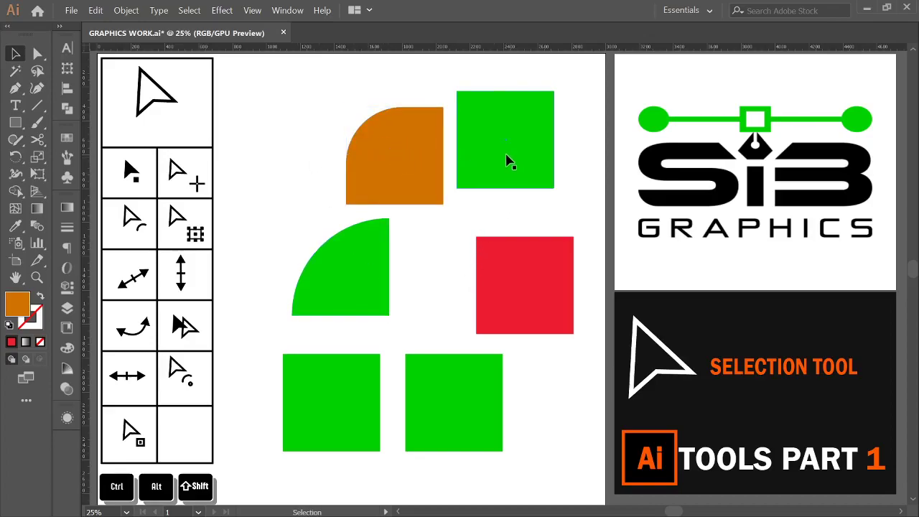
pyautogui.press('ctrl')
pyautogui.press('ctrl')
pyautogui.moveTo(464, 99); pyautogui.dragTo(561, 204)
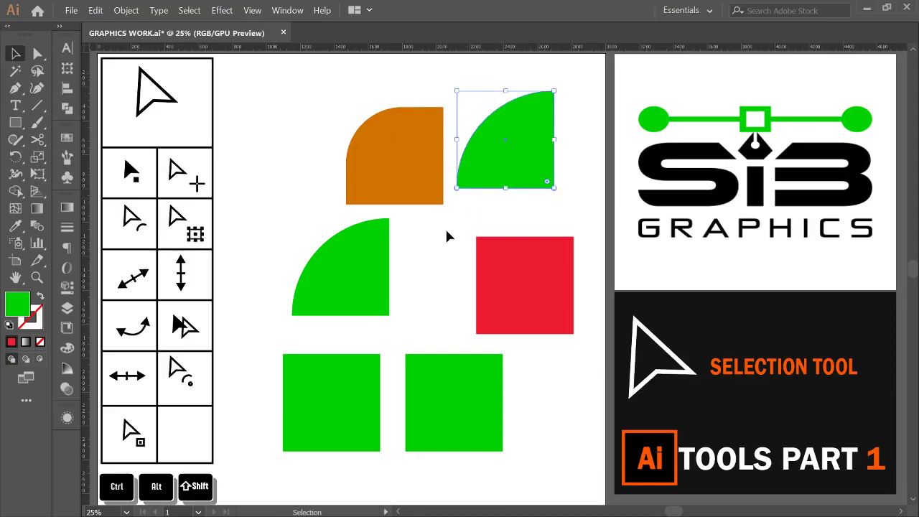
pyautogui.click(442, 252)
# - Enlarge the red square from its upper-left and lower-right corners until it spans to the artboard's right edge, and deselect it
pyautogui.click(510, 283)
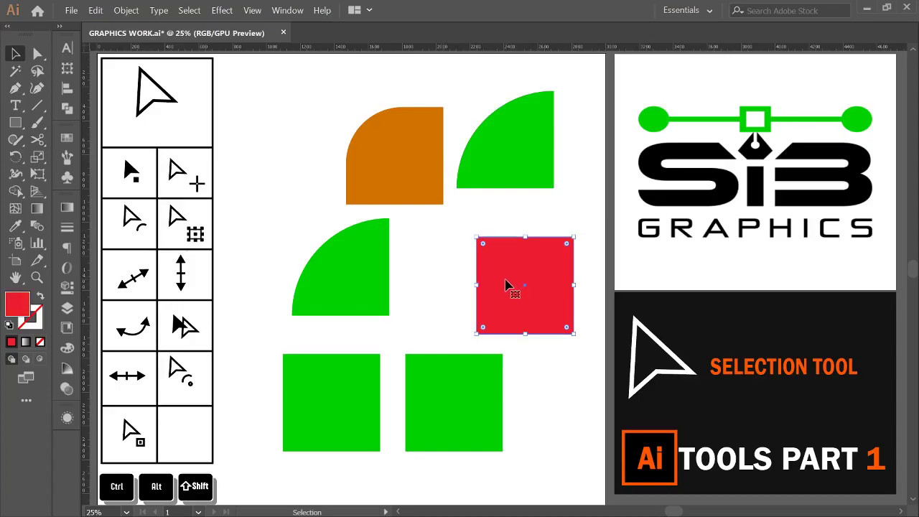
pyautogui.click(474, 233)
pyautogui.click(479, 244)
pyautogui.moveTo(477, 238); pyautogui.dragTo(435, 203)
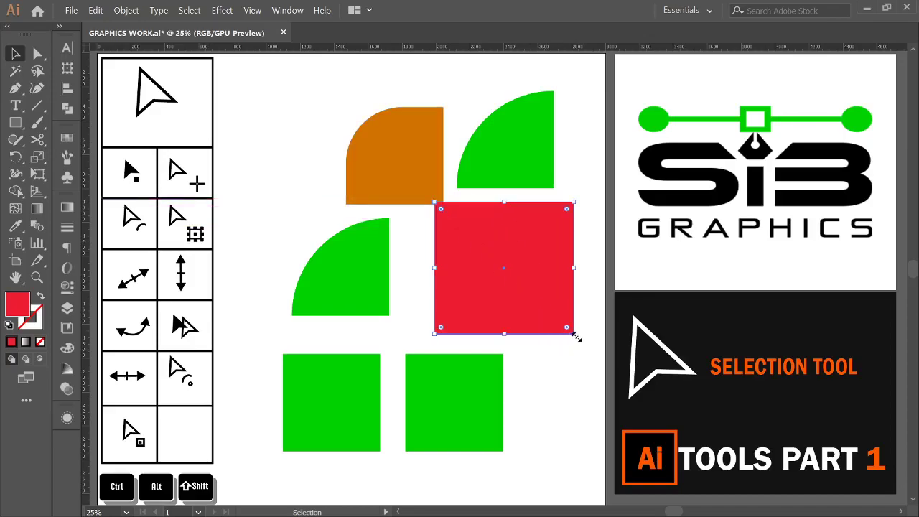
pyautogui.moveTo(574, 332)
pyautogui.mouseDown()
pyautogui.moveTo(601, 363)
pyautogui.moveTo(581, 325)
pyautogui.mouseUp()
pyautogui.click(588, 354)
pyautogui.click(577, 326)
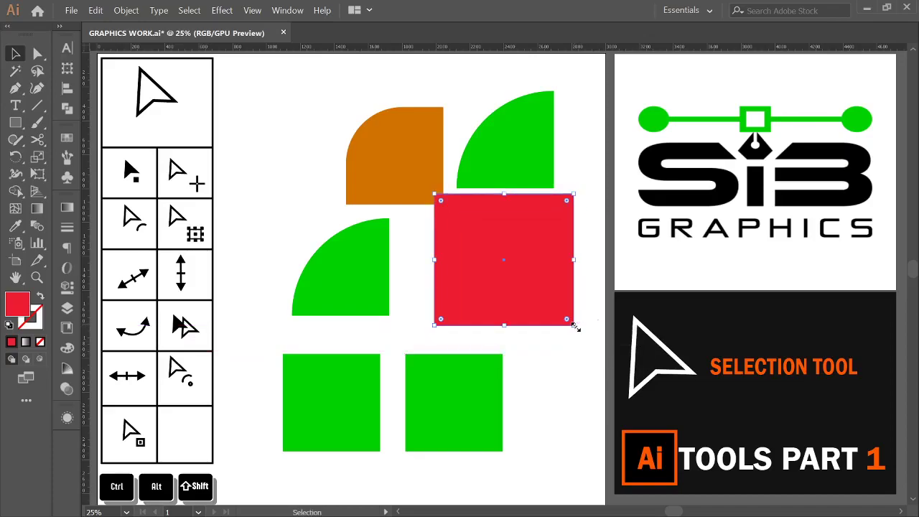
pyautogui.moveTo(577, 328); pyautogui.dragTo(609, 368)
pyautogui.click(546, 423)
# - Move the enlarged red square up and to the left so it overlaps most of the orange shape
pyautogui.click(438, 416)
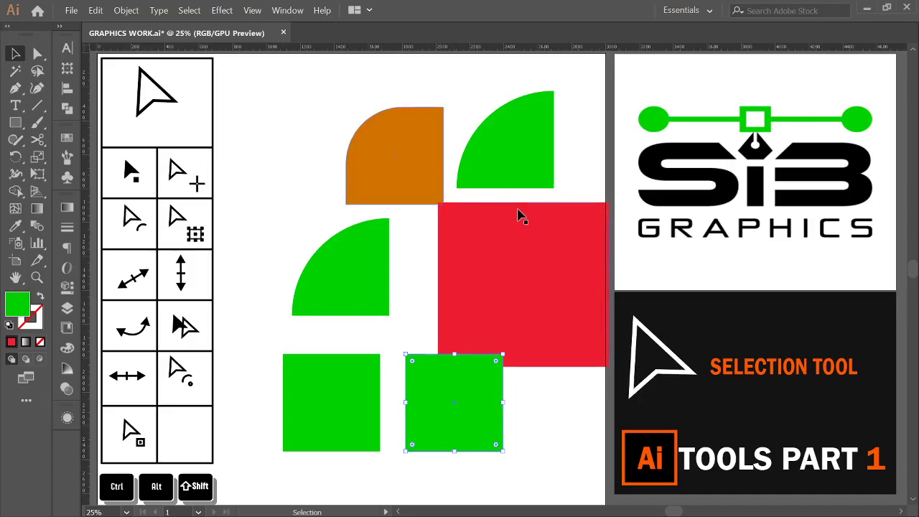
pyautogui.moveTo(498, 289); pyautogui.dragTo(302, 146)
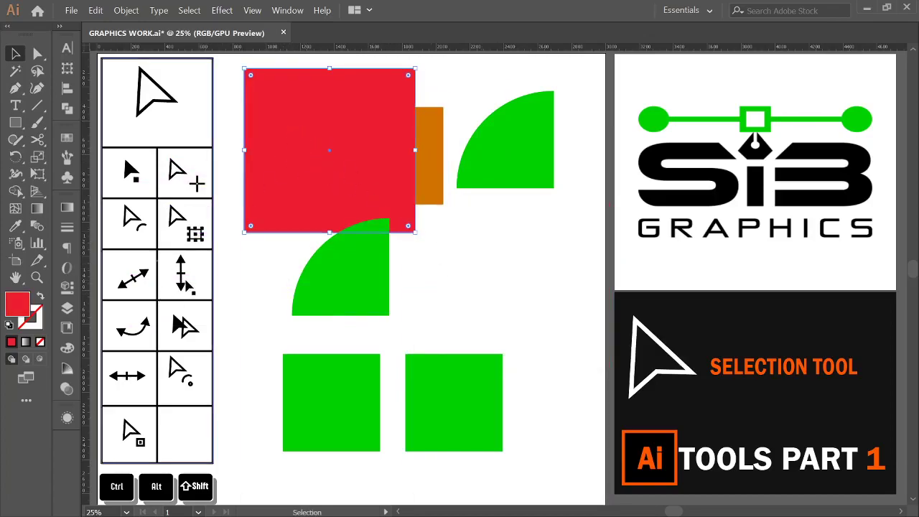
pyautogui.click(188, 282)
pyautogui.click(329, 108)
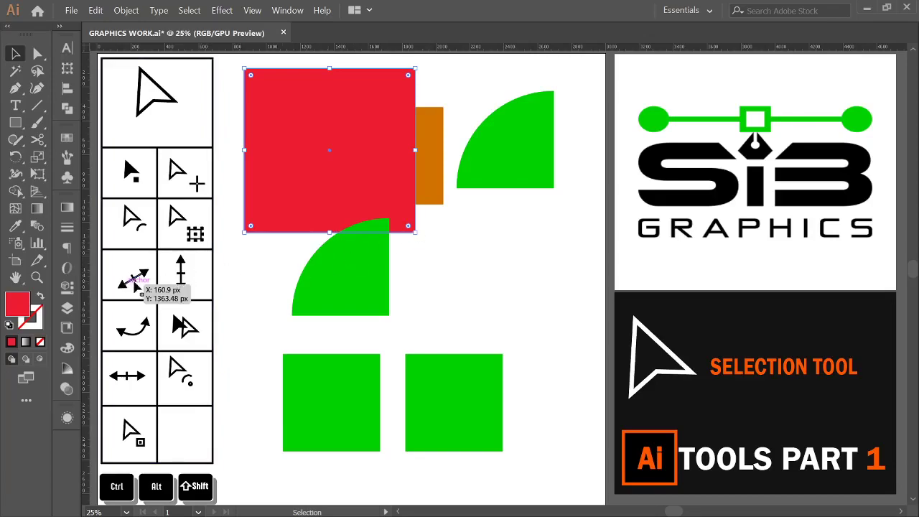
# - Move the lower-right green square upward and slightly round only its upper-left corner with the Direct Selection tool
pyautogui.moveTo(459, 372); pyautogui.dragTo(466, 283)
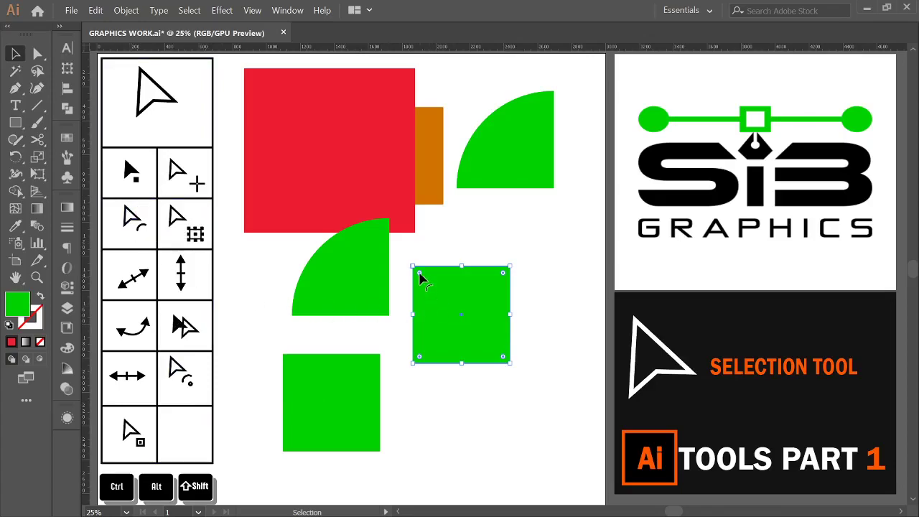
pyautogui.press('a')
pyautogui.moveTo(421, 277); pyautogui.dragTo(434, 285)
pyautogui.press('v')
# - Move the bottom-left green square slightly up and left, shrink it to about half size from its lower-right corner, and deselect it
pyautogui.click(359, 417)
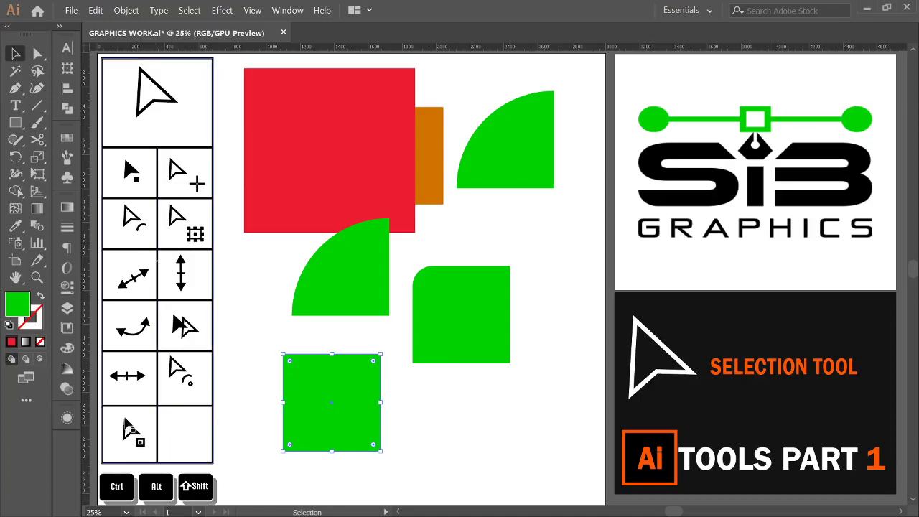
pyautogui.moveTo(384, 453); pyautogui.dragTo(369, 441)
pyautogui.press('ctrl')
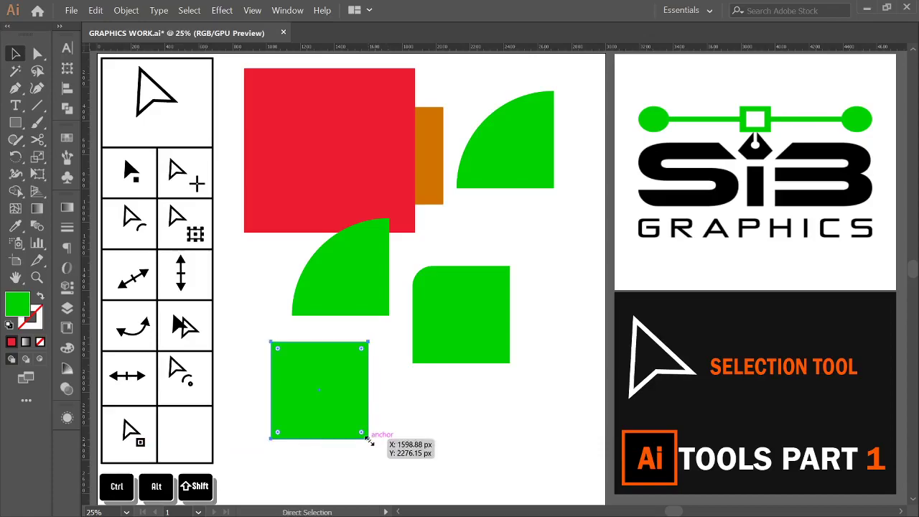
pyautogui.moveTo(369, 441)
pyautogui.mouseDown()
pyautogui.moveTo(375, 446)
pyautogui.moveTo(365, 434)
pyautogui.mouseUp()
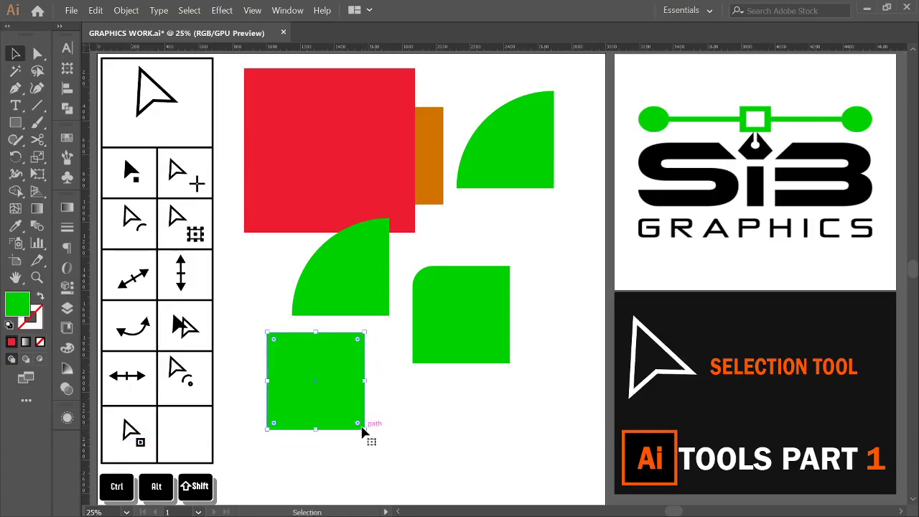
pyautogui.moveTo(363, 428); pyautogui.dragTo(325, 380)
pyautogui.click(396, 412)
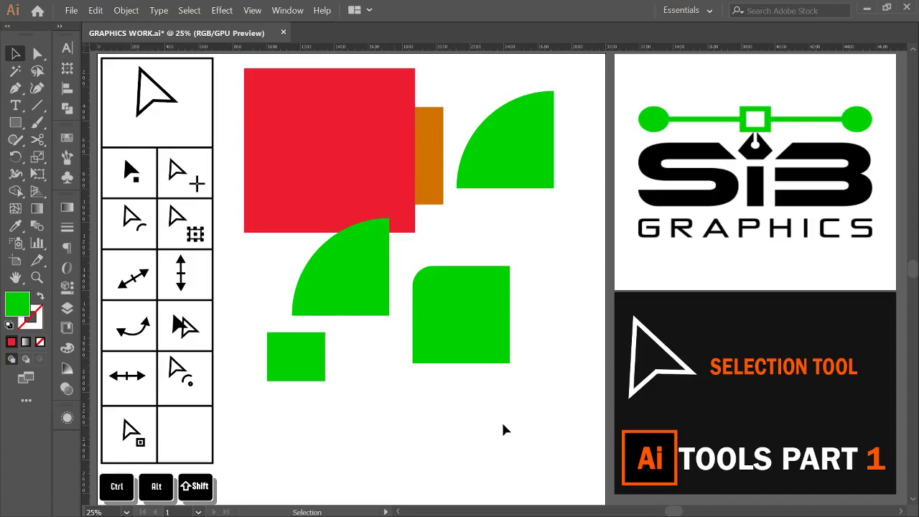
# - Select all the colored shapes on the artboard together and delete them
pyautogui.moveTo(514, 429); pyautogui.dragTo(283, 151)
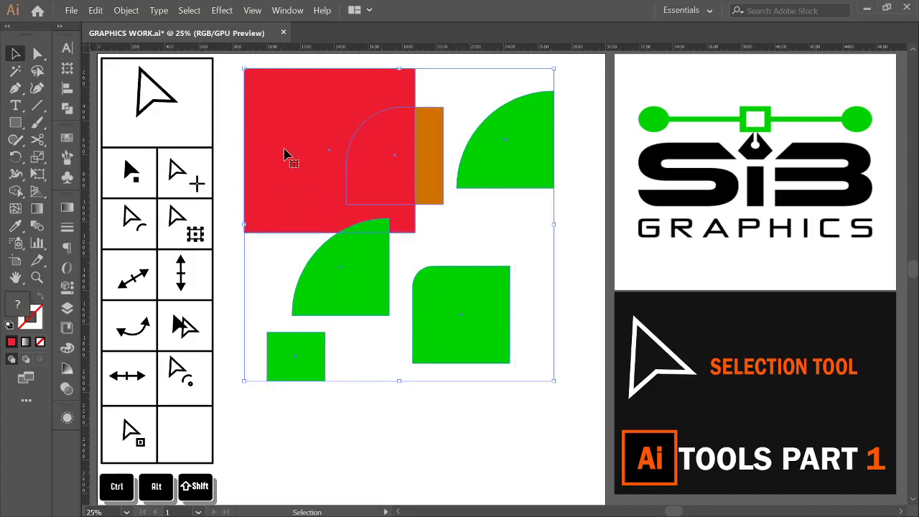
pyautogui.press('Delete')
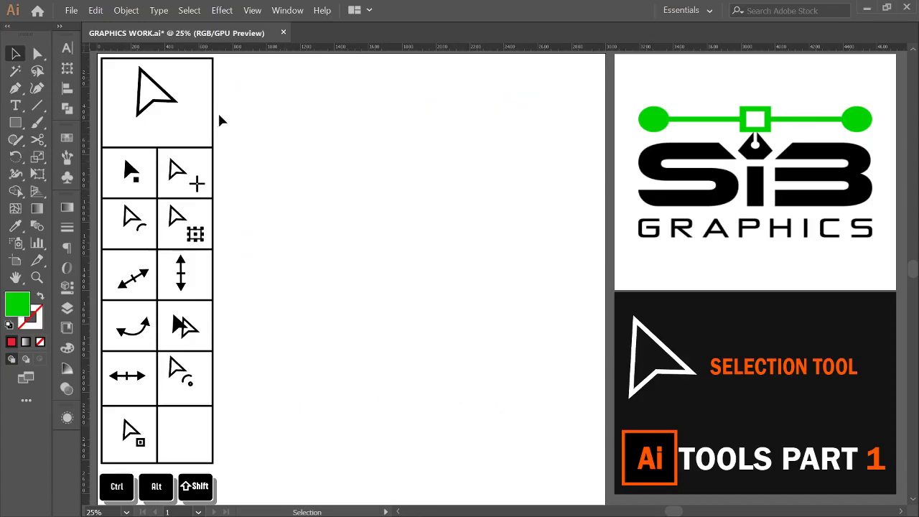